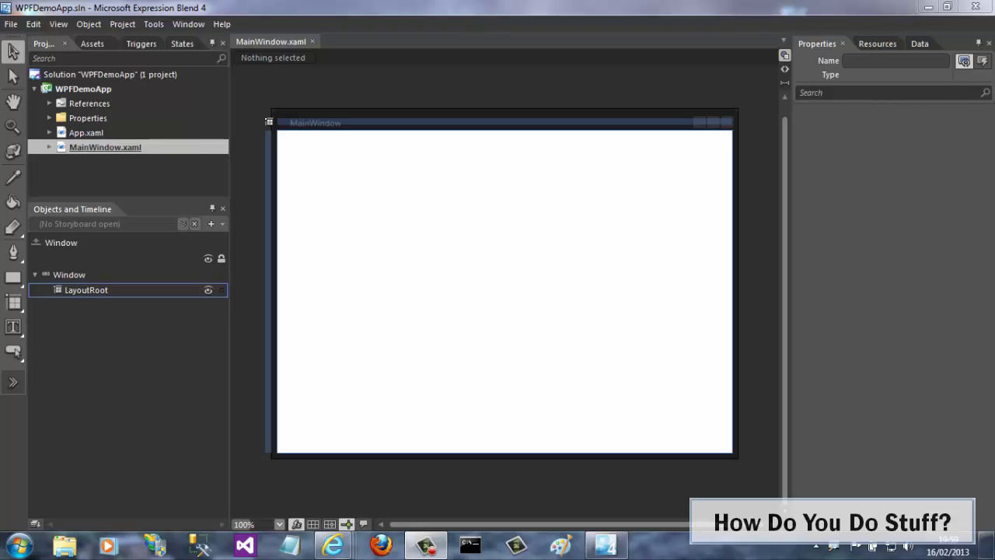
Step: Import bike_trial.ai through File > Import Adobe Illustrator File into MainWindow
left_click(11, 24)
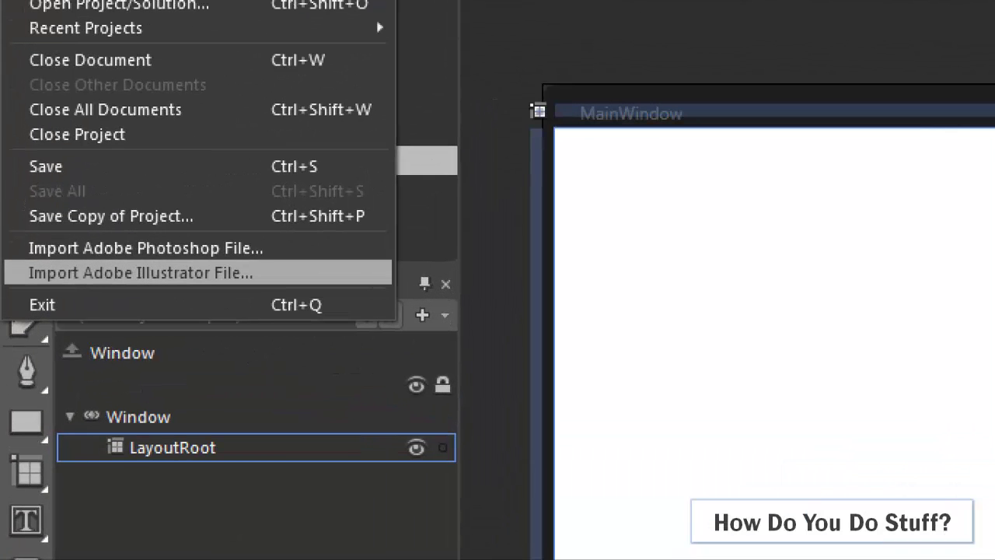
left_click(140, 272)
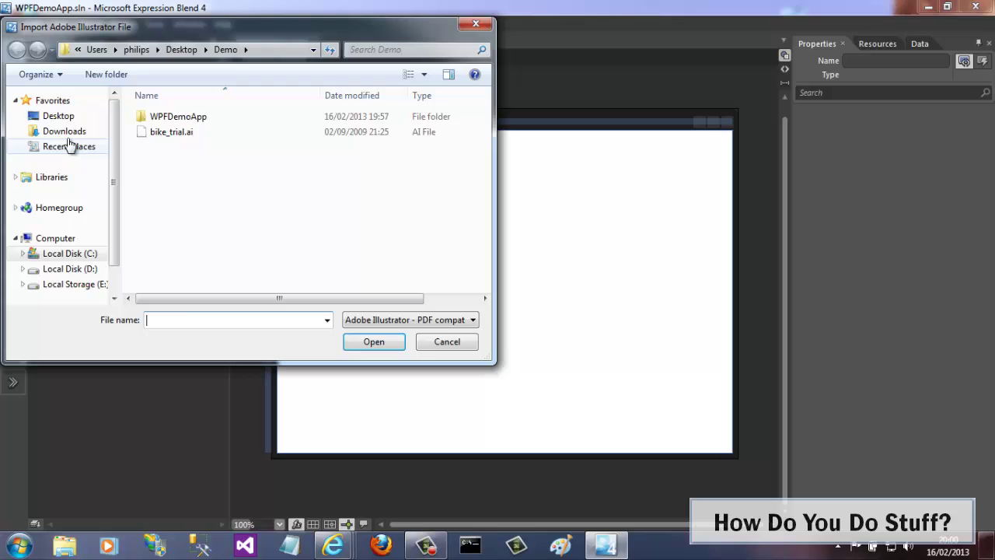
left_click(171, 132)
left_click(380, 350)
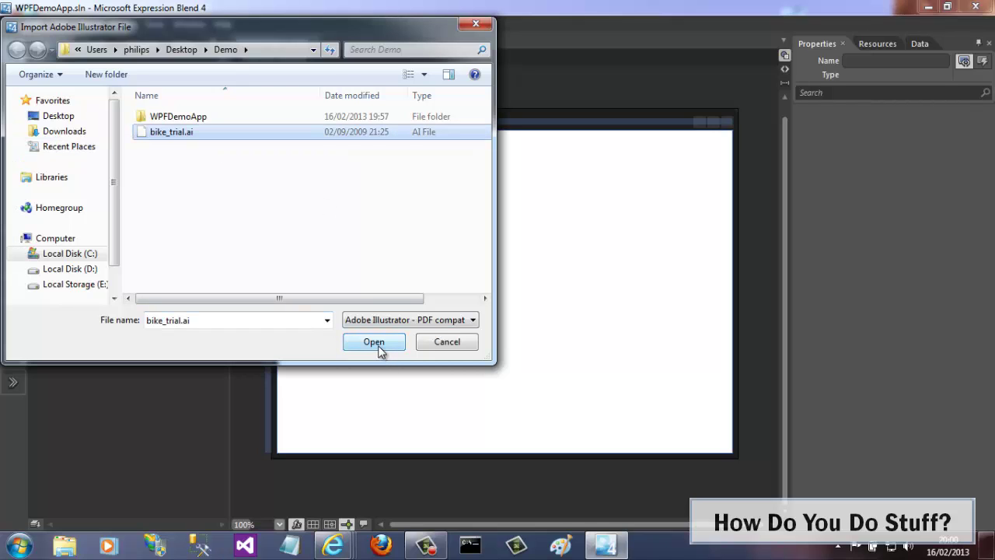
left_click(374, 342)
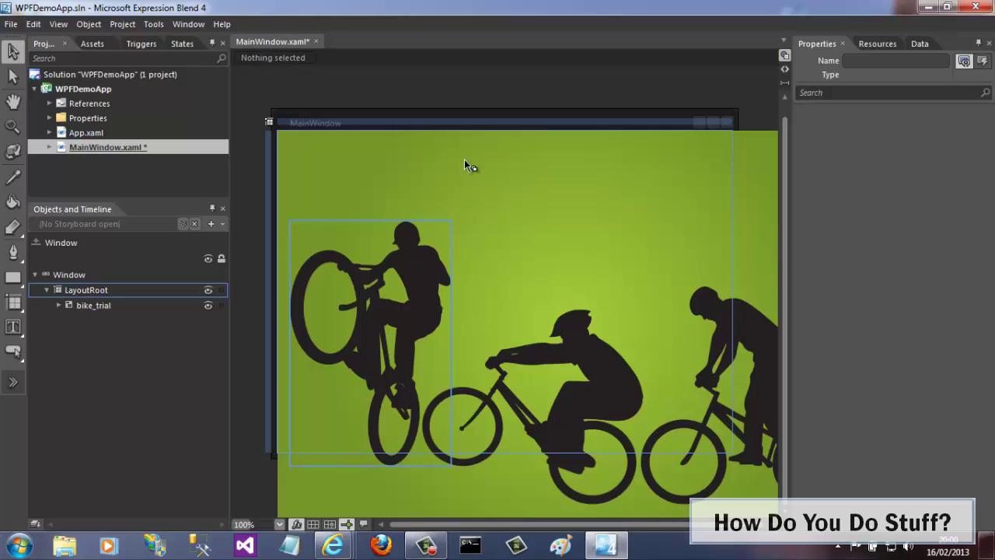
Step: Fit the artwork in view and expand bike_trial and Layer_2 in Objects and Timeline
key("ctrl+0")
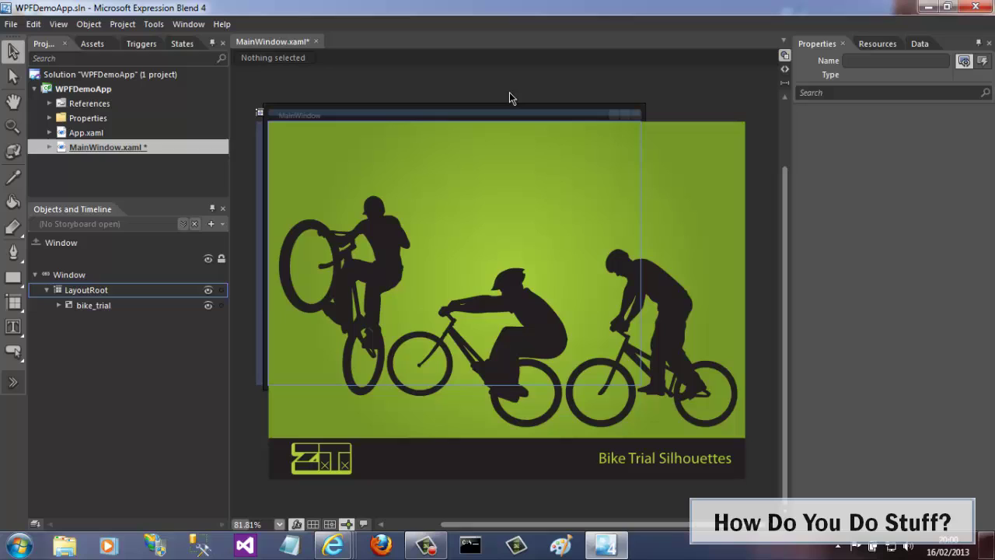
left_click(104, 305)
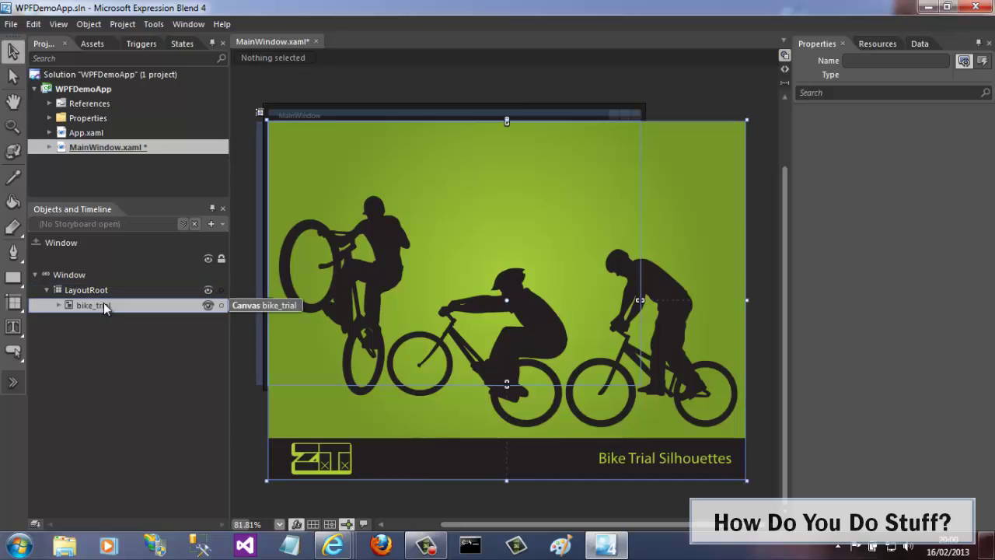
left_click(57, 306)
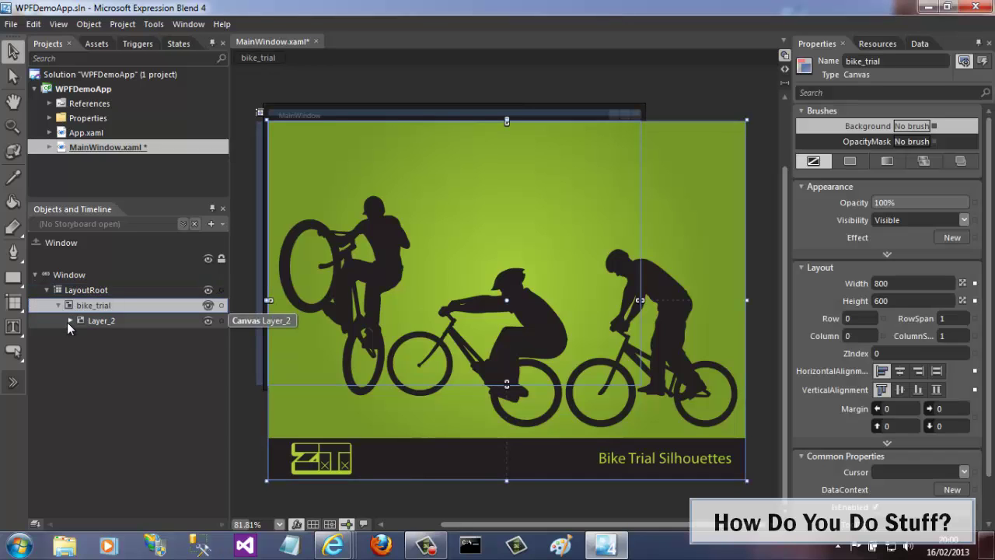
left_click(69, 321)
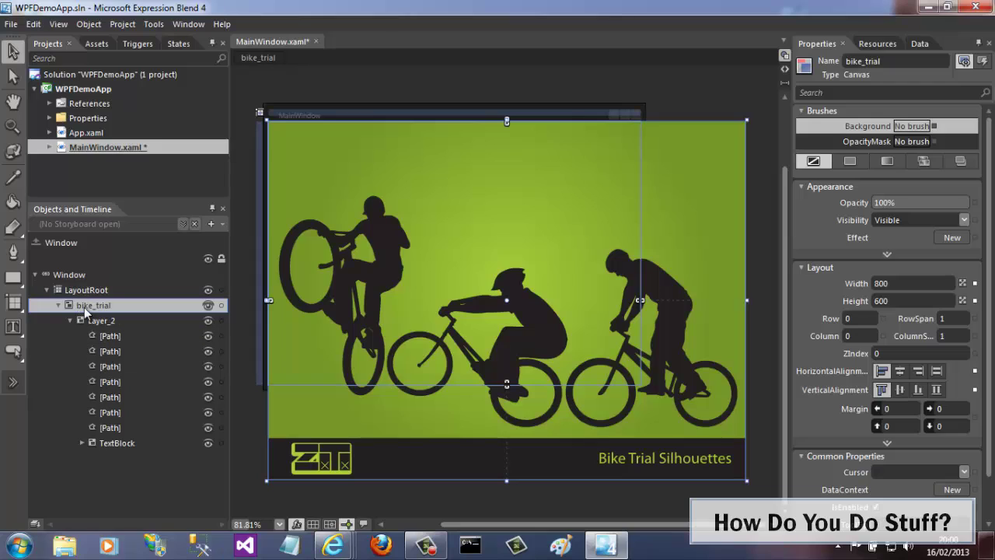
left_click(87, 305)
left_click(98, 322)
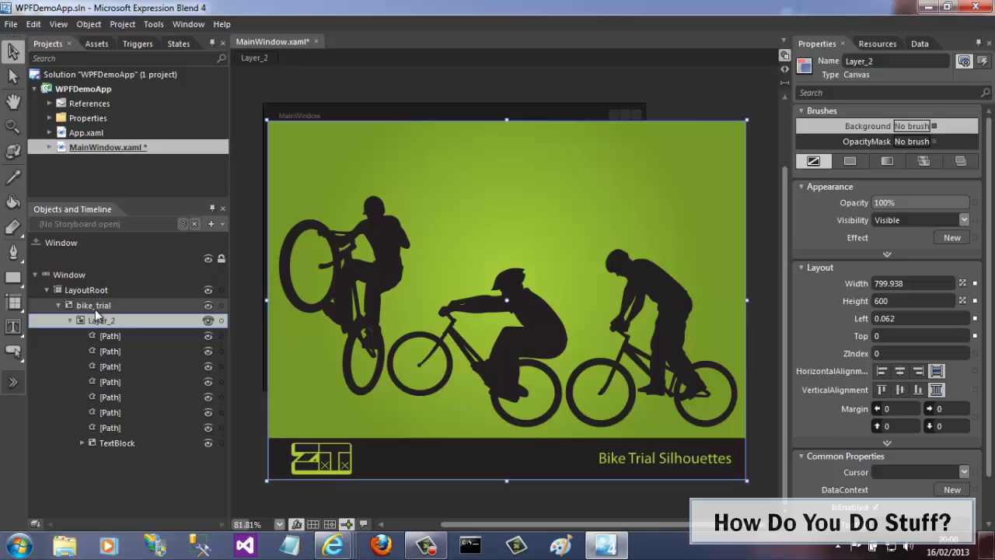
Step: Inspect the background, rider and logo paths, then show the window's XAML markup
left_click(110, 336)
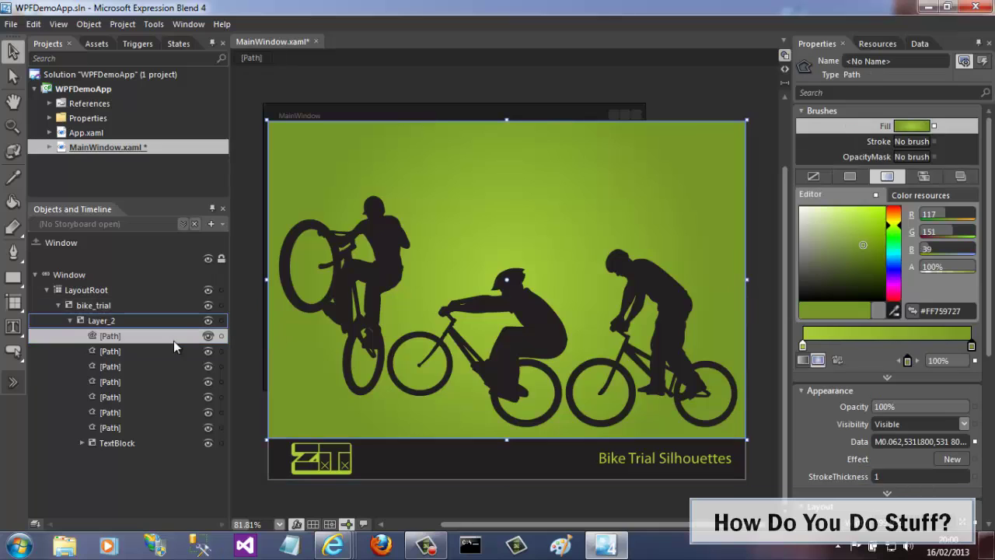
left_click(123, 353)
left_click(129, 387)
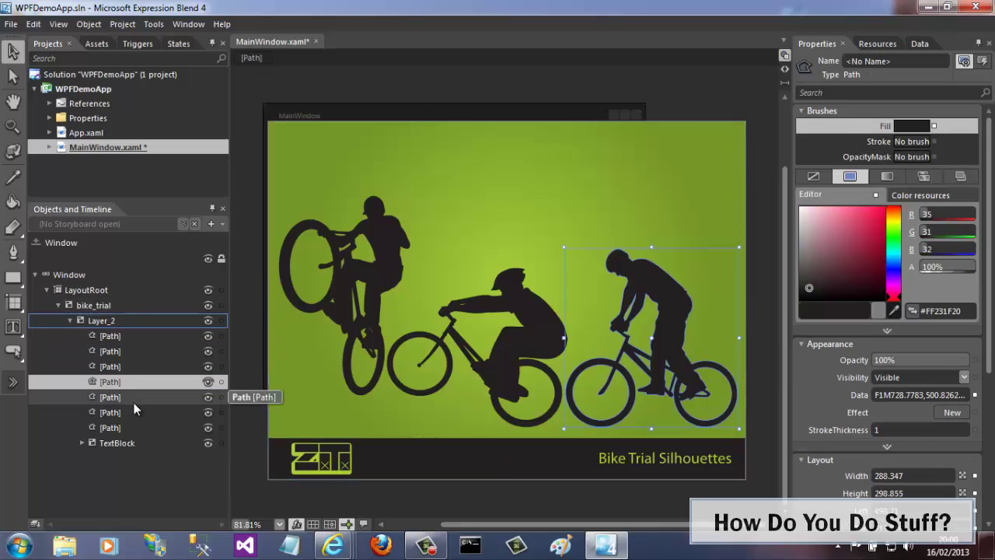
left_click(134, 402)
left_click(134, 413)
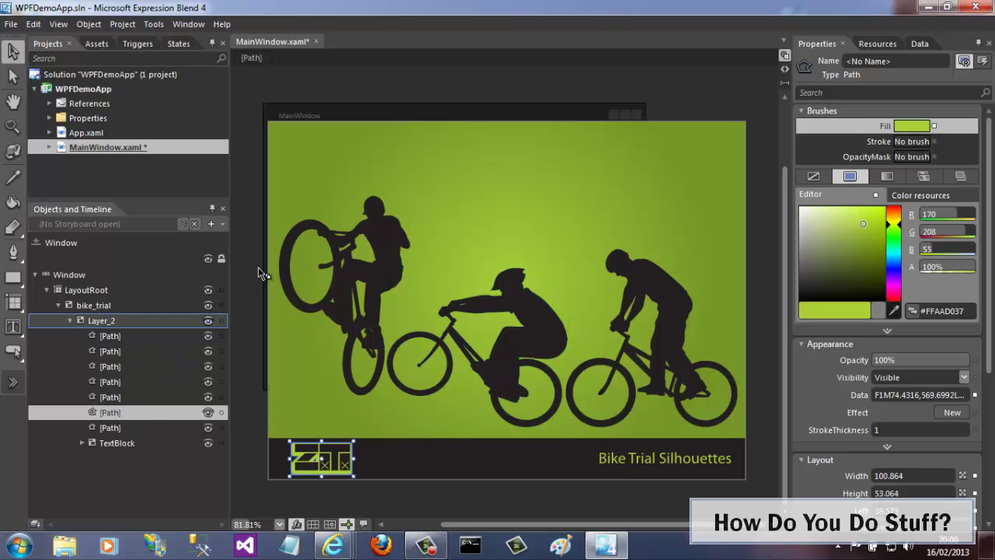
left_click(785, 70)
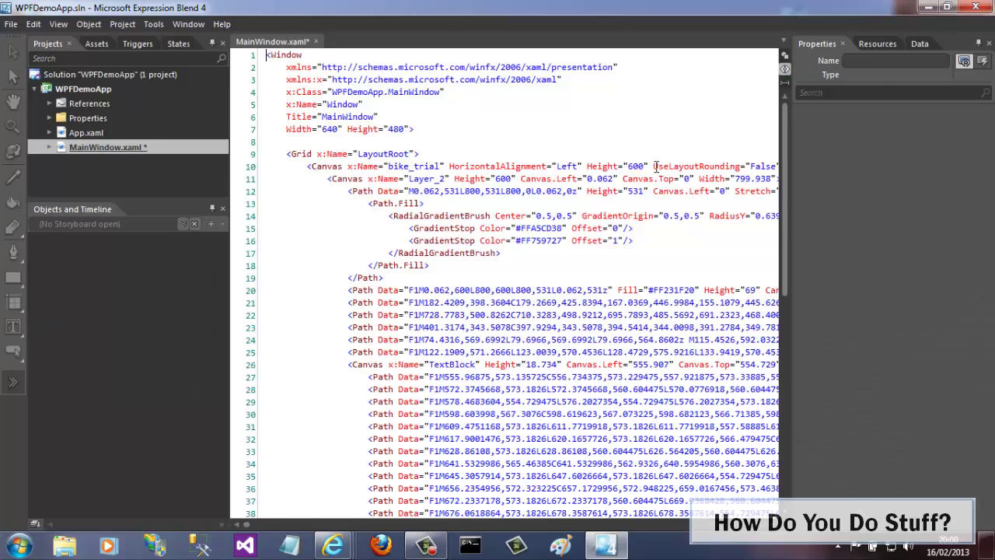
Step: Hide the side panels and scroll through the XAML markup
key("F4")
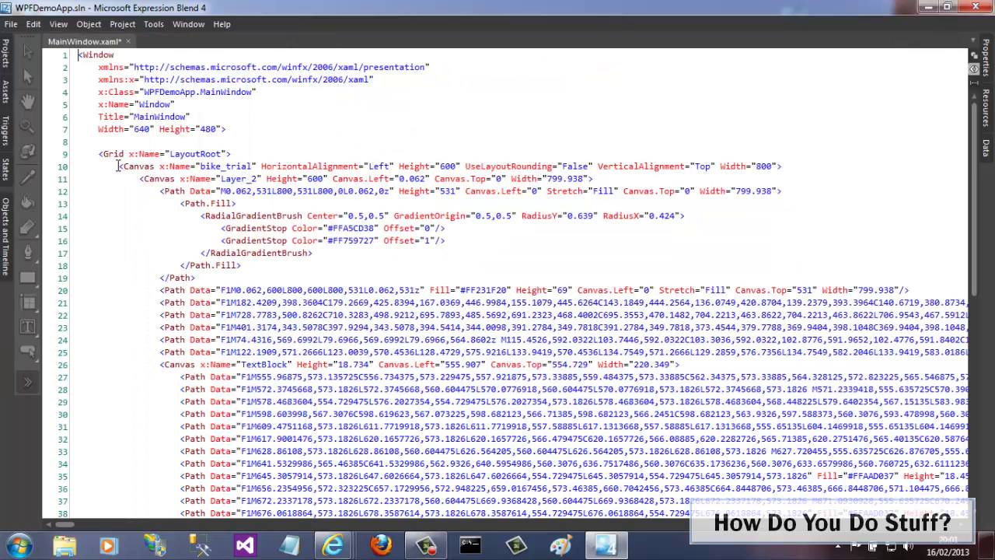
left_click_drag(118, 167, 339, 476)
scroll(339, 470, "down", 6)
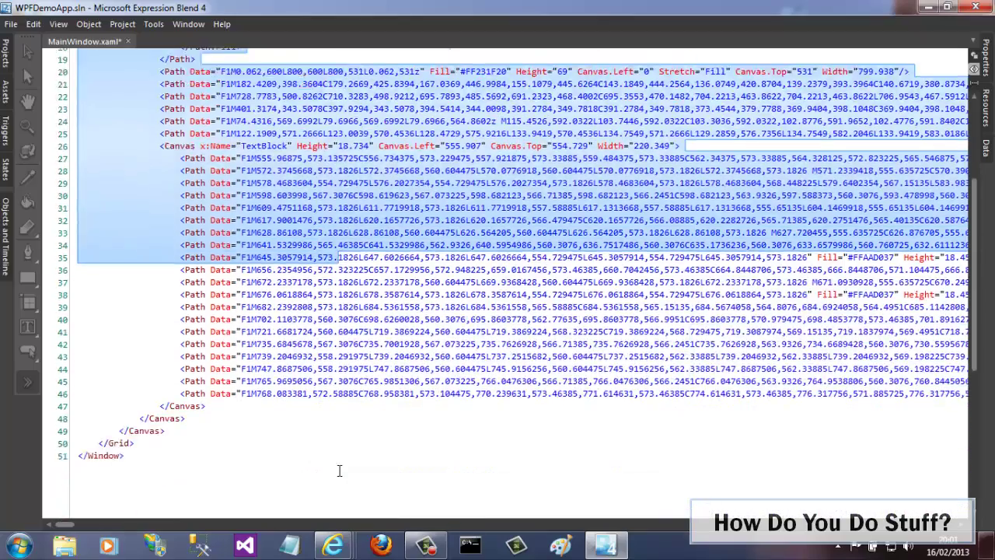
scroll(332, 313, "down", 9)
scroll(331, 314, "up", 7)
Step: Select the bike_trial Canvas markup from line 10 to 49, then return to Design view
left_click(196, 321)
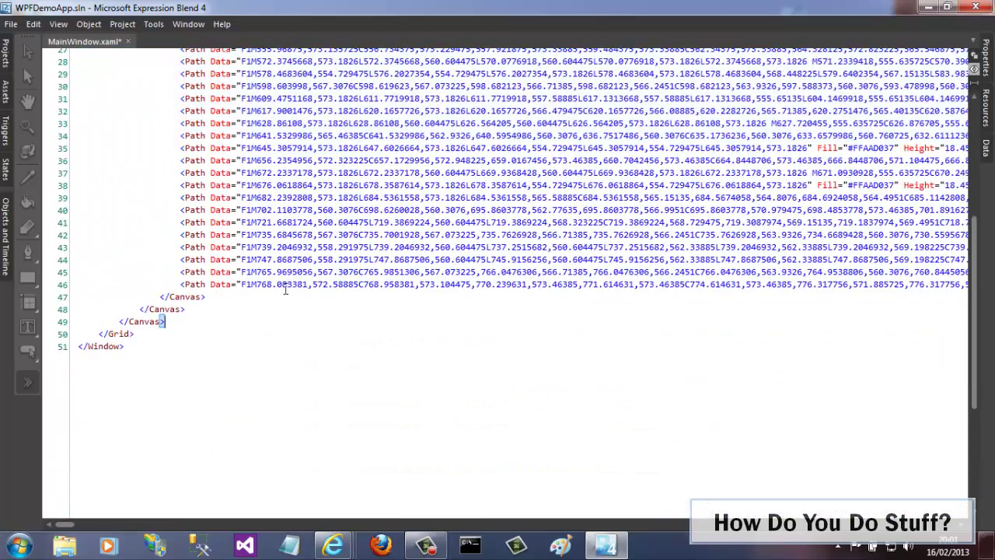
scroll(207, 322, "up", 9)
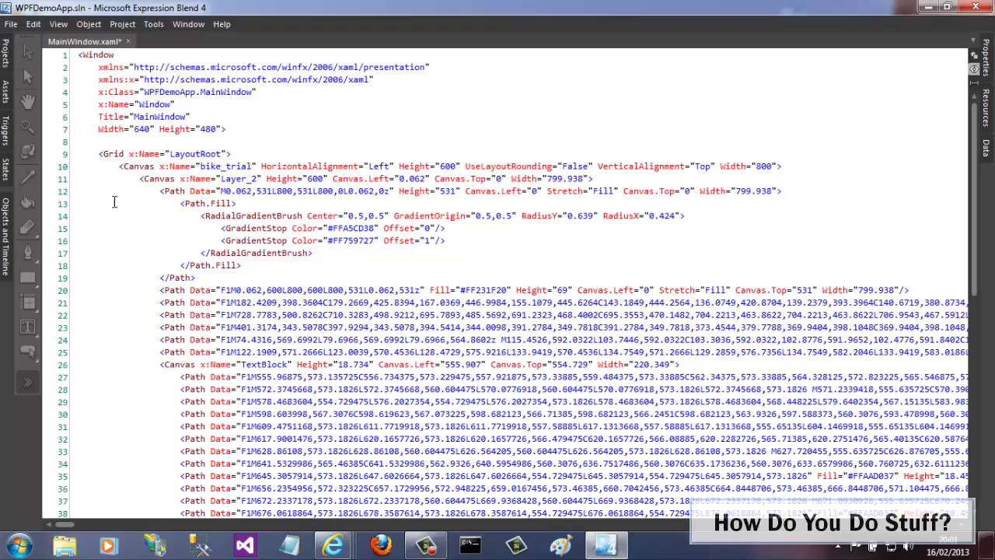
left_click(114, 167, "shift")
scroll(258, 224, "down", 8)
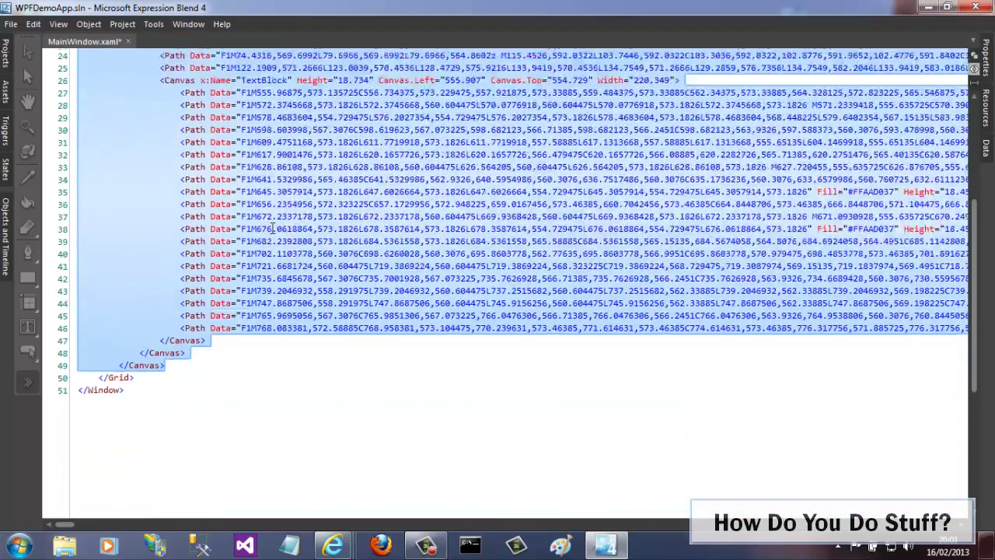
scroll(273, 229, "up", 5)
key("F11")
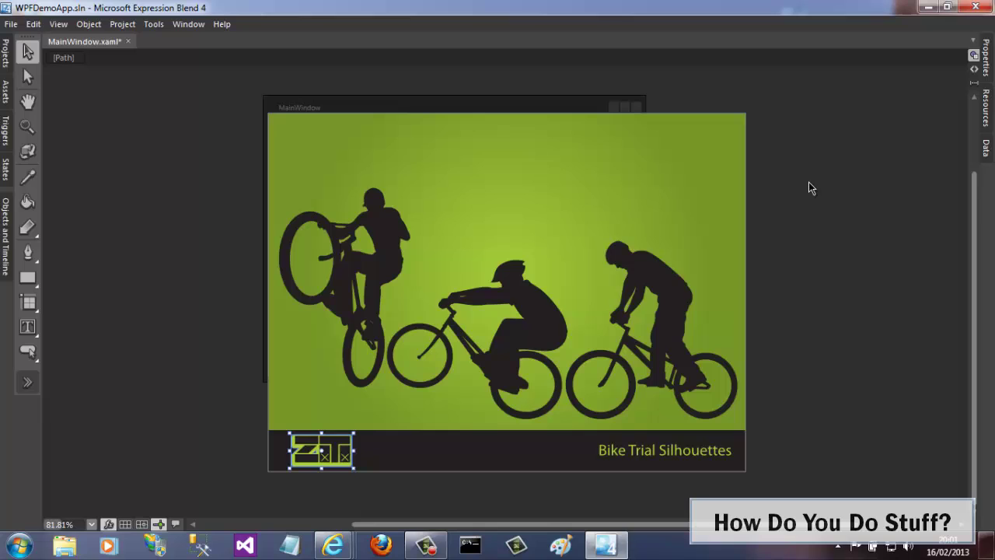
Step: Restore the panels and cut the three rider silhouette paths
key("Tab")
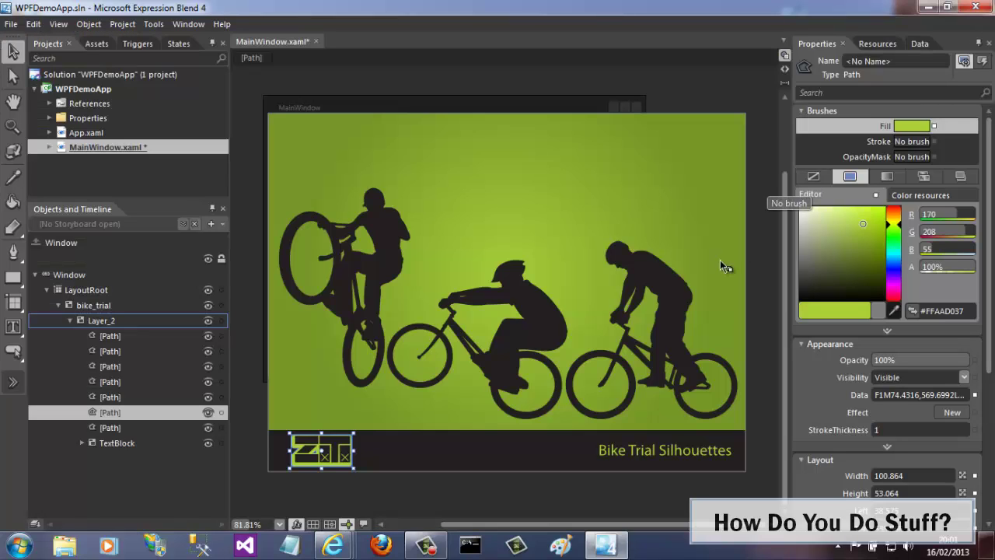
left_click(122, 397)
left_click(122, 383)
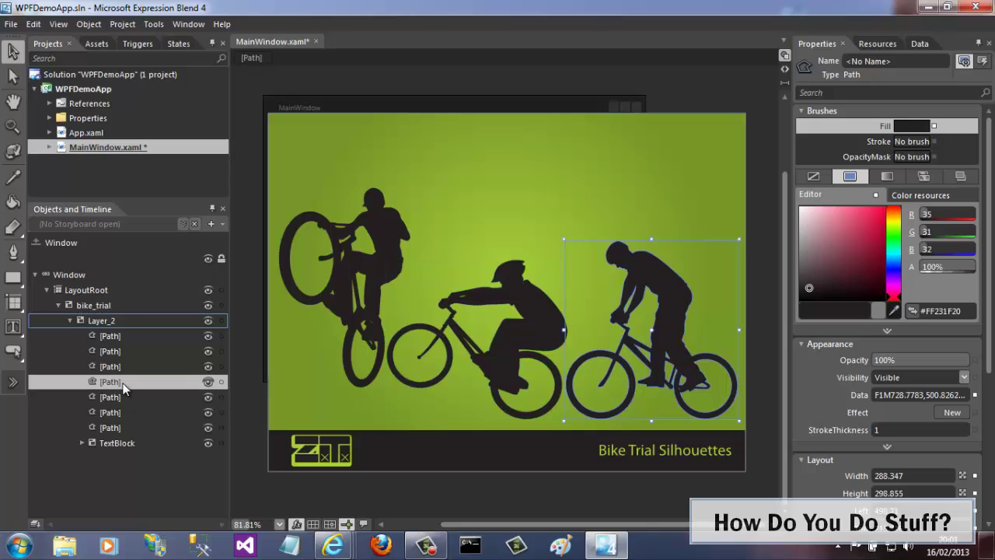
left_click(125, 410)
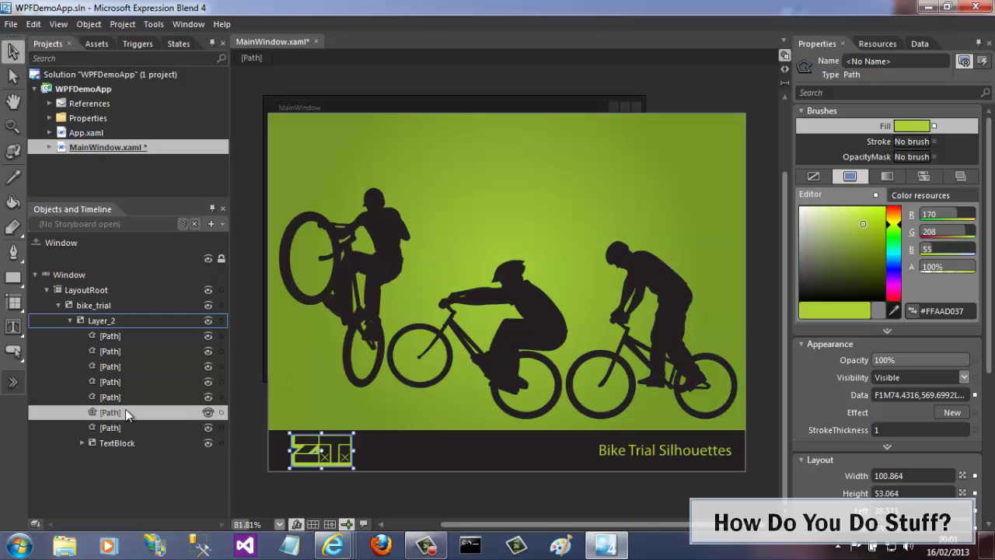
left_click(124, 366)
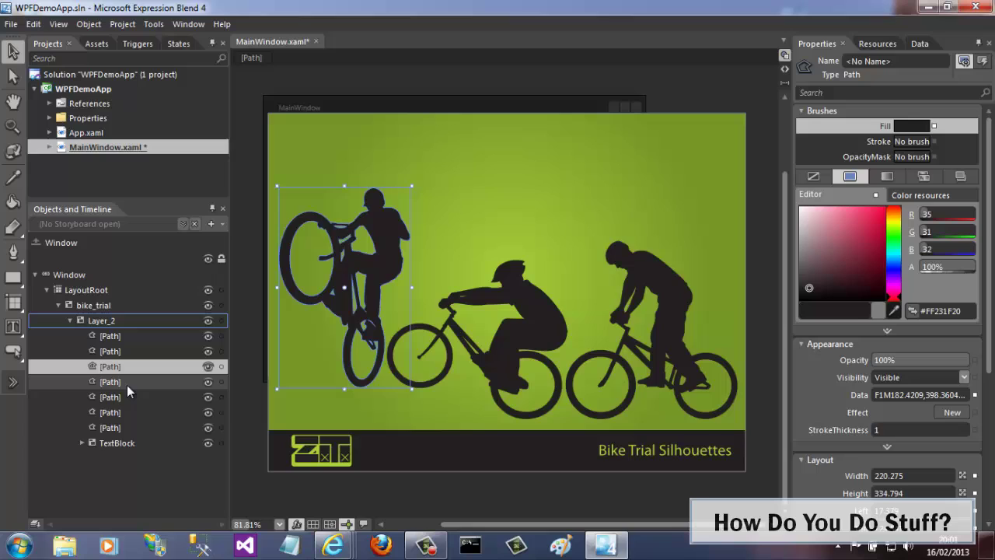
left_click(126, 383, "ctrl")
left_click(129, 396, "ctrl")
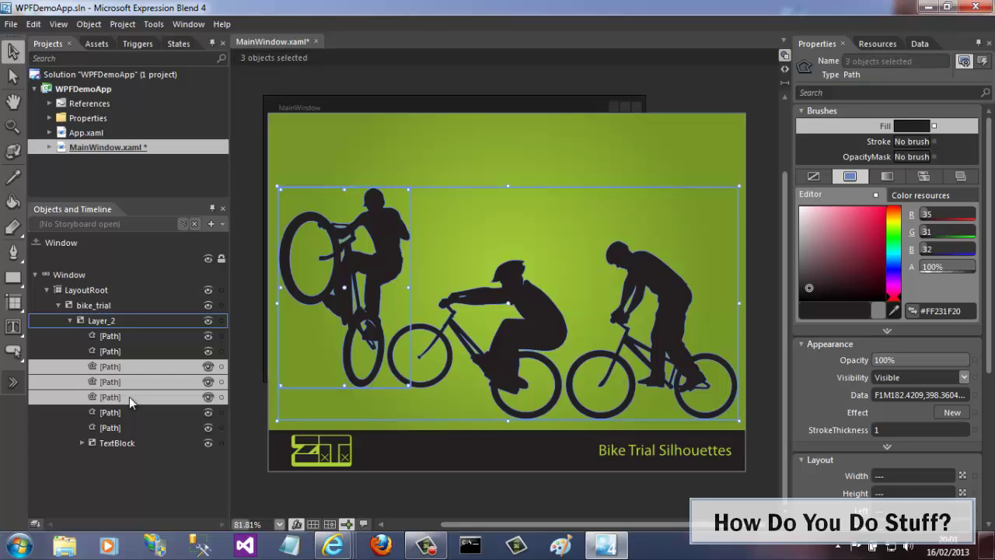
key("Delete")
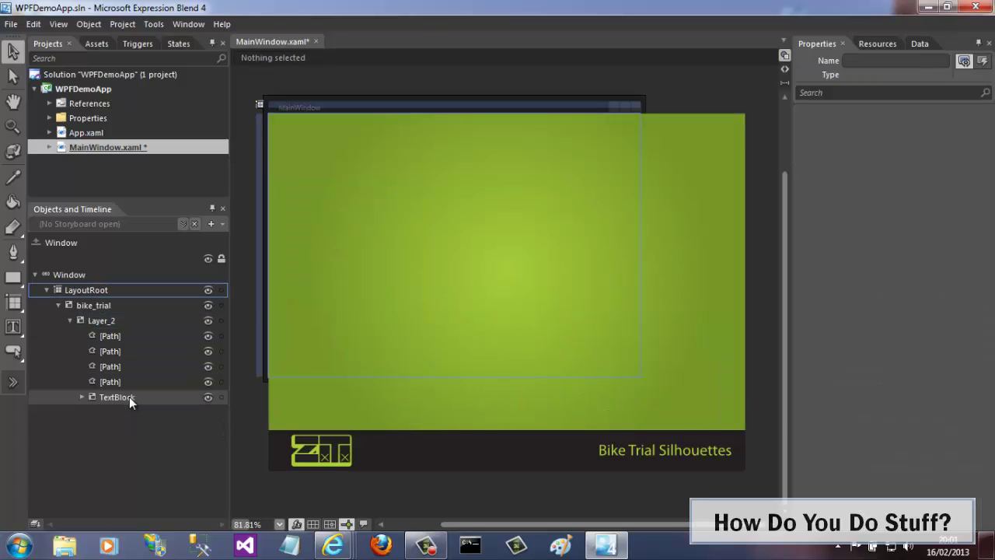
Step: Delete the bike_trial canvas and paste the three riders directly into LayoutRoot
left_click(99, 306)
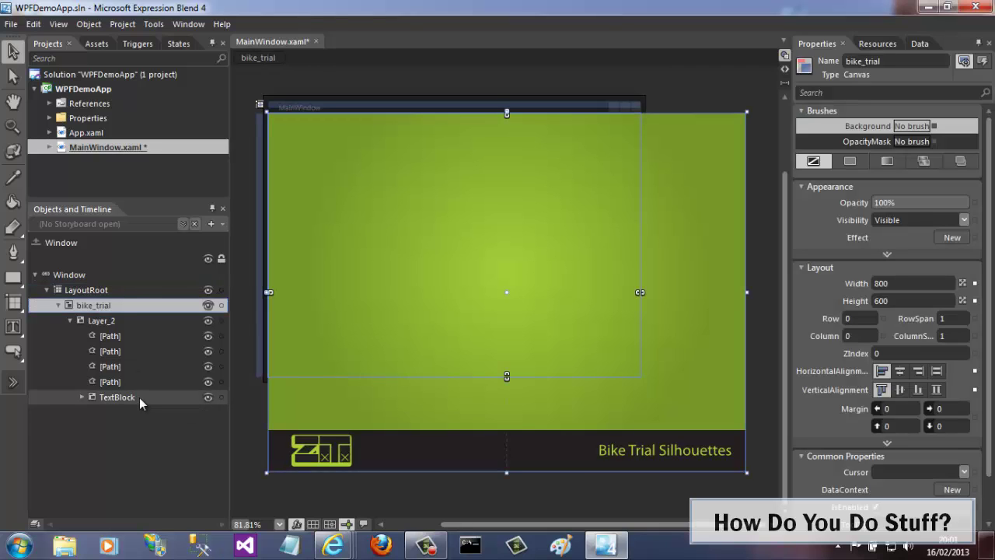
key("Delete")
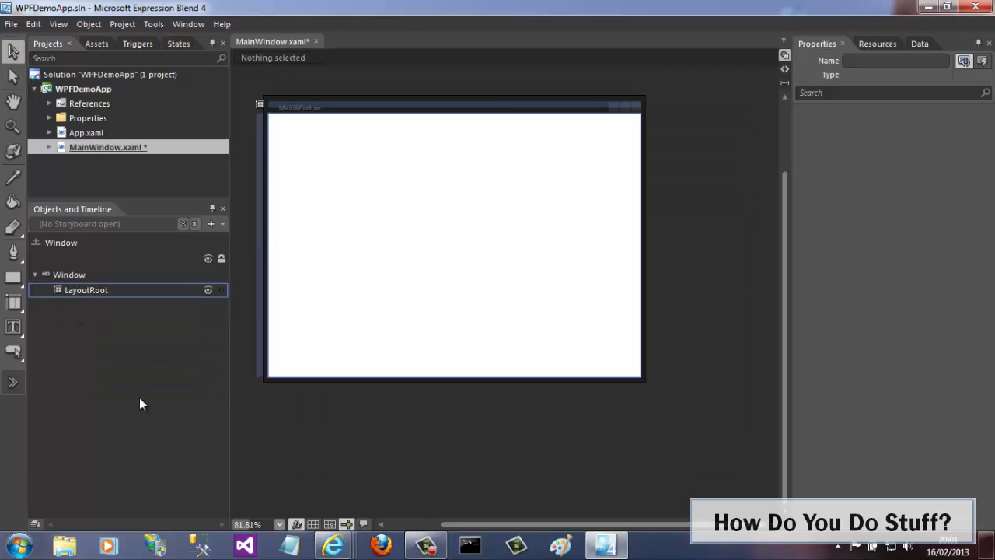
left_click(95, 289)
key("ctrl+v")
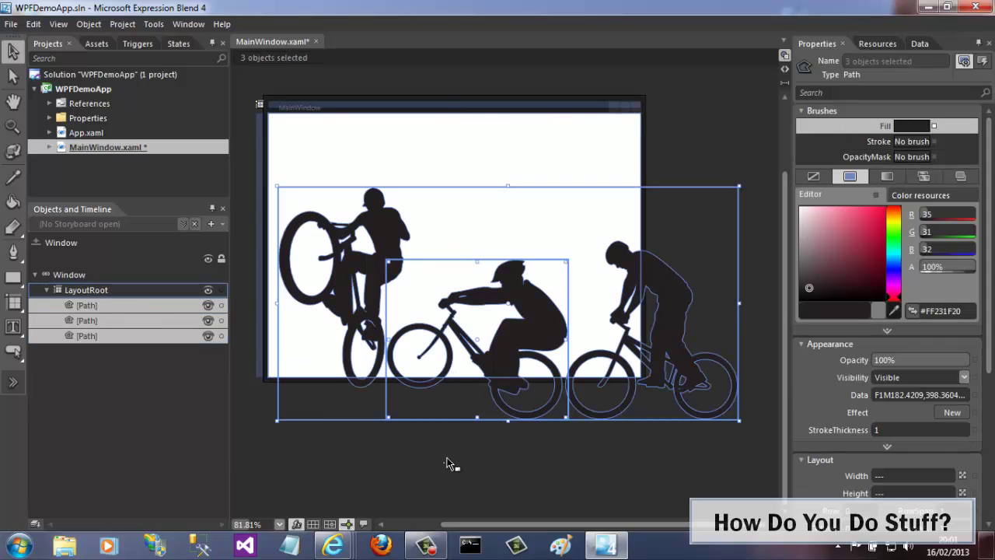
left_click(447, 464)
left_click(515, 311)
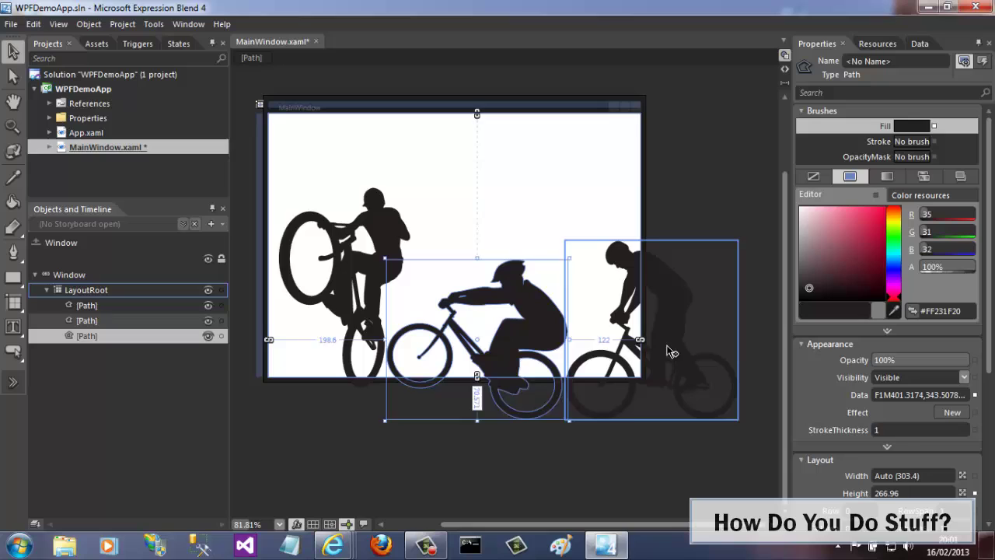
Step: Delete the middle and right biker silhouettes and move the remaining one toward the right
left_click(666, 350)
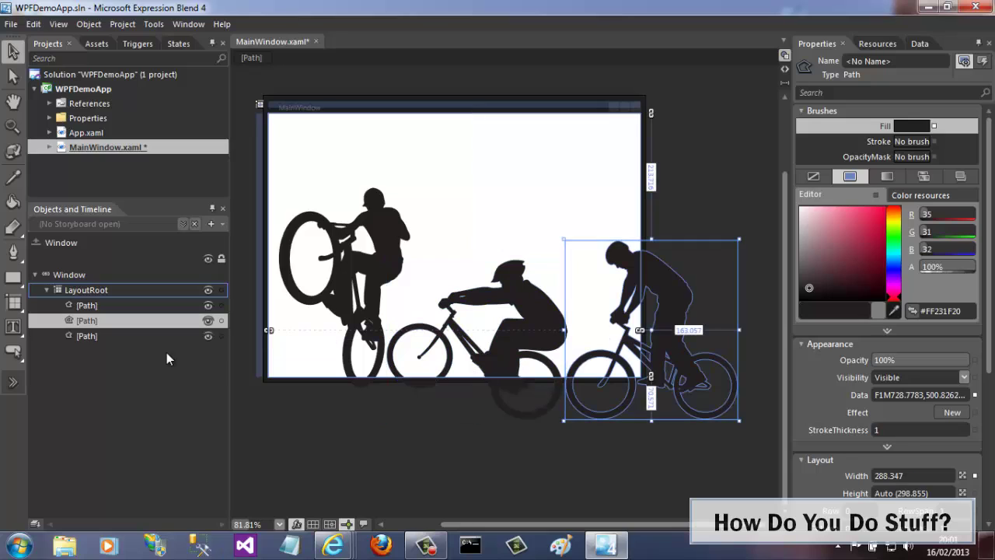
left_click(489, 427)
left_click(515, 320)
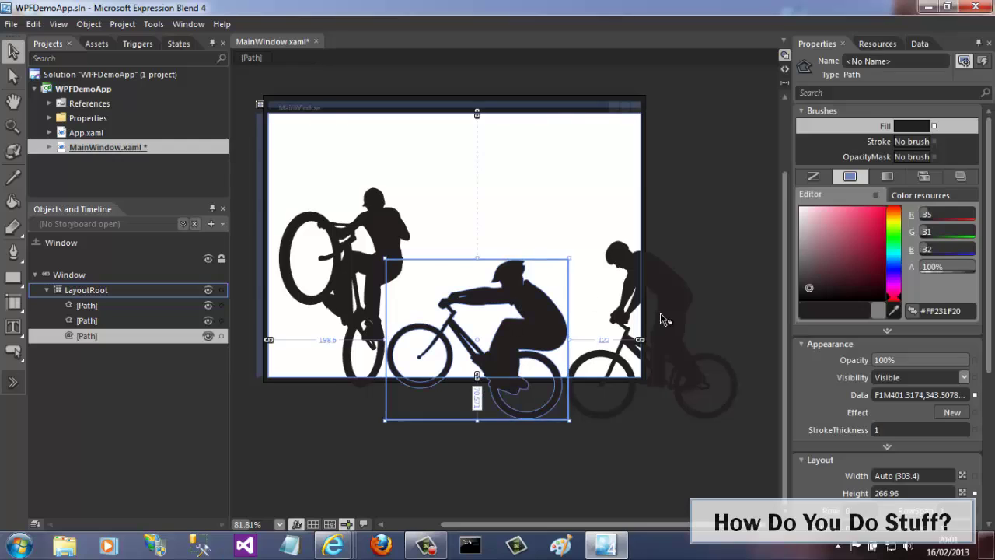
left_click(682, 339, "shift")
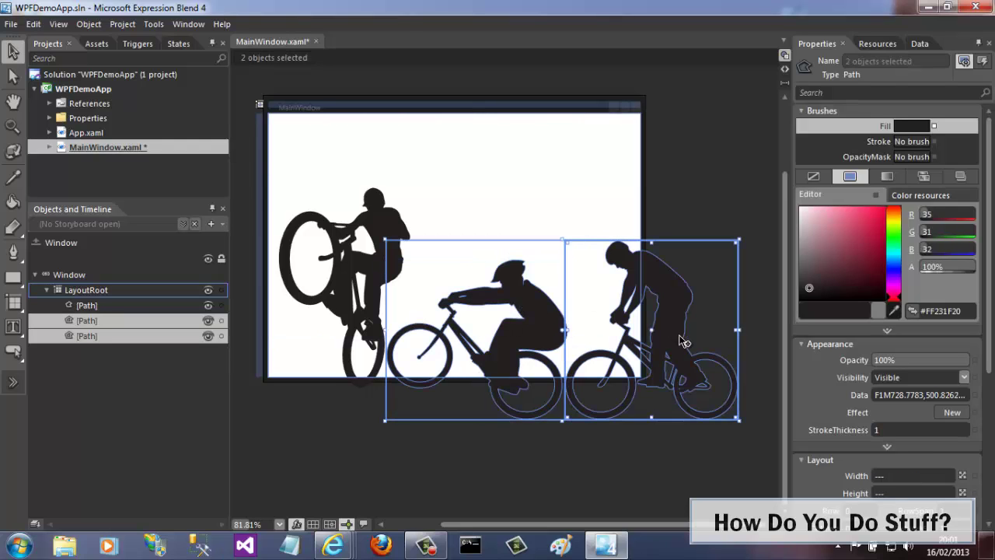
key("Delete")
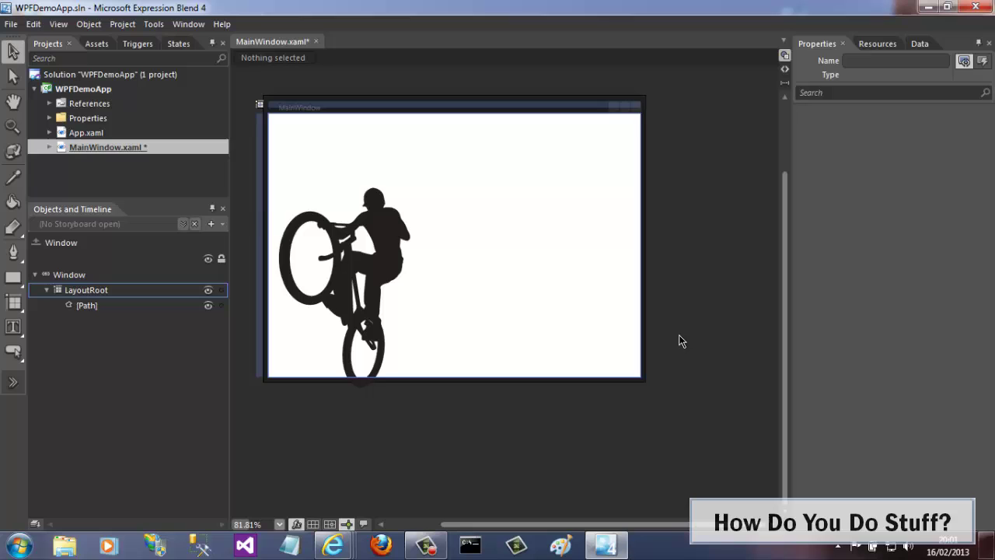
left_click(416, 242)
left_click_drag(417, 243, 588, 206)
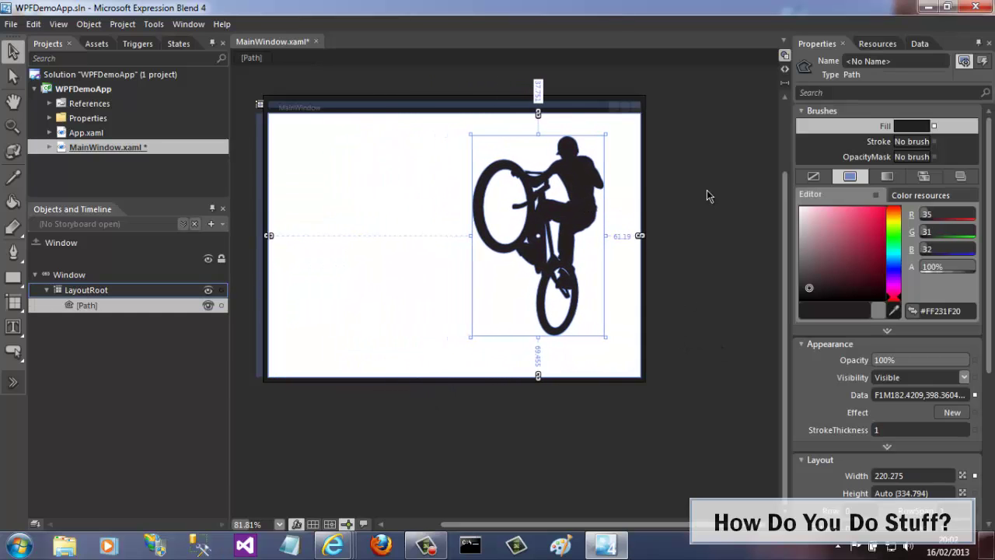
Step: Check the Path line in XAML, then shrink the biker to about 198 by 296
left_click(786, 69)
triple_click(384, 102)
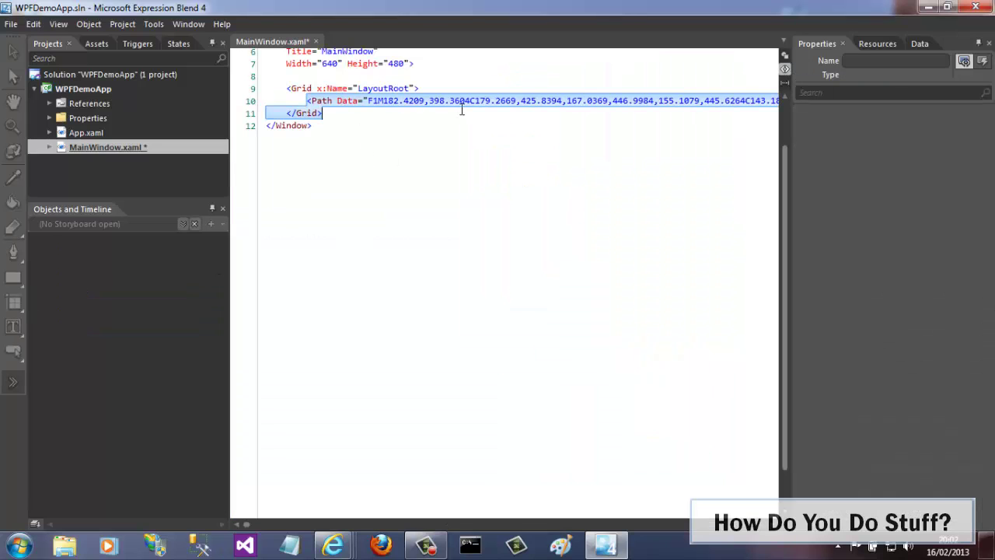
left_click(785, 56)
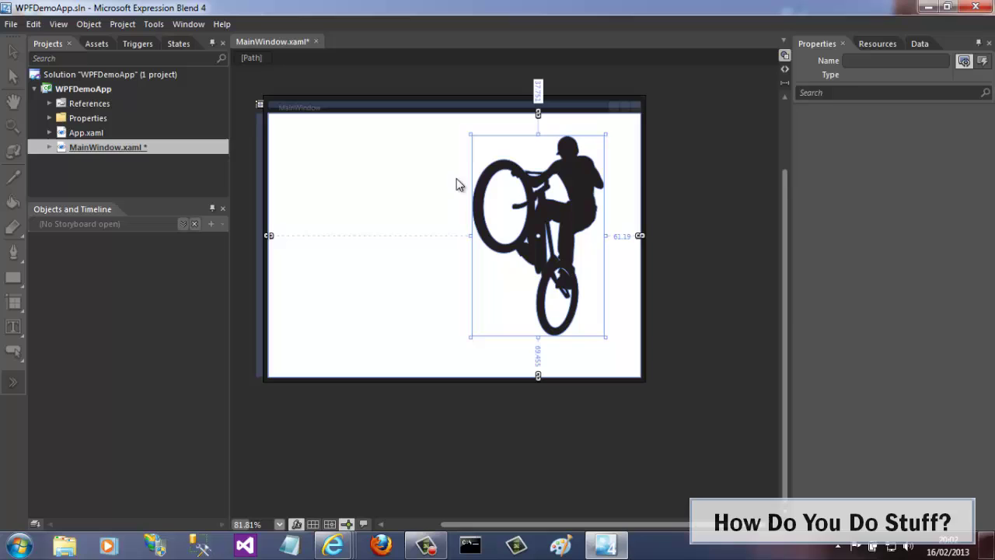
left_click(681, 182)
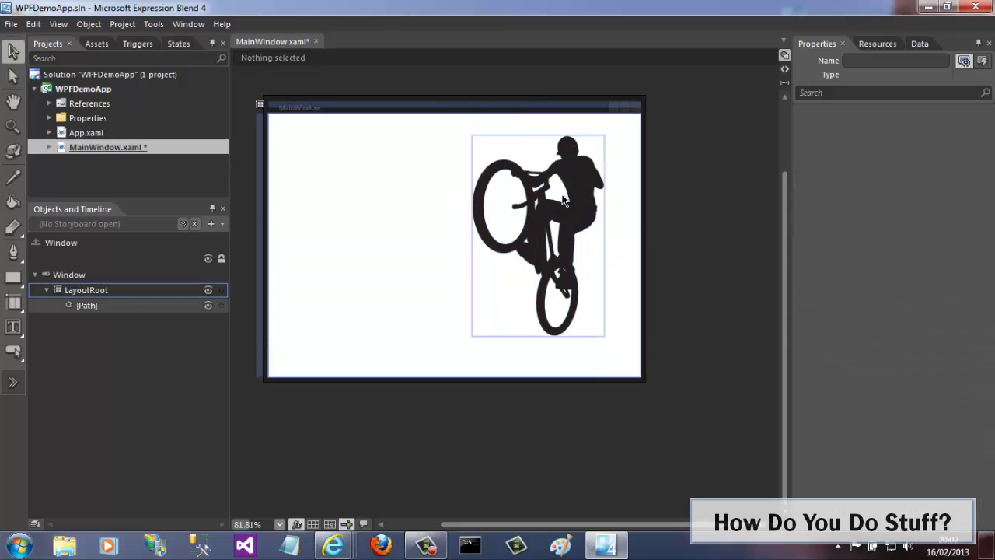
left_click(598, 332)
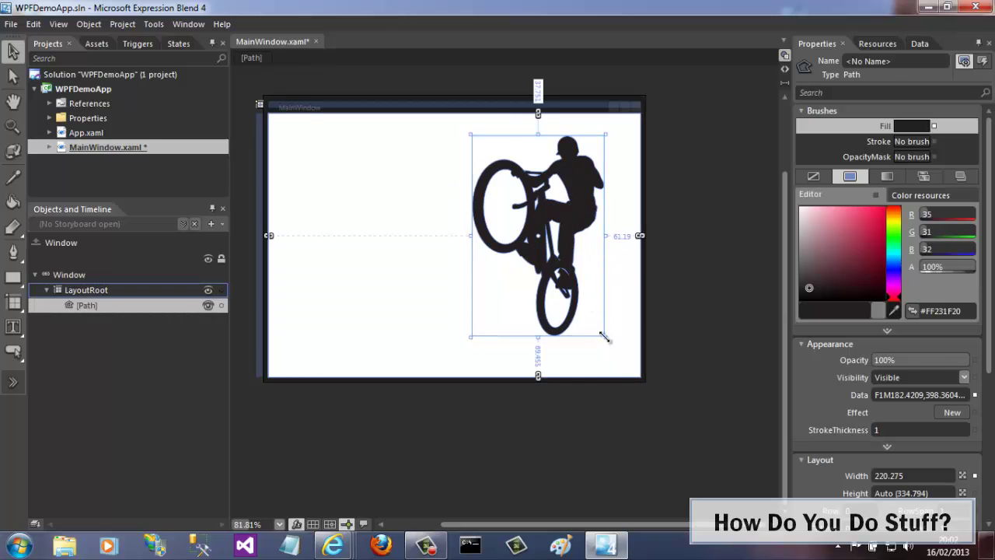
left_click_drag(603, 337, 591, 313)
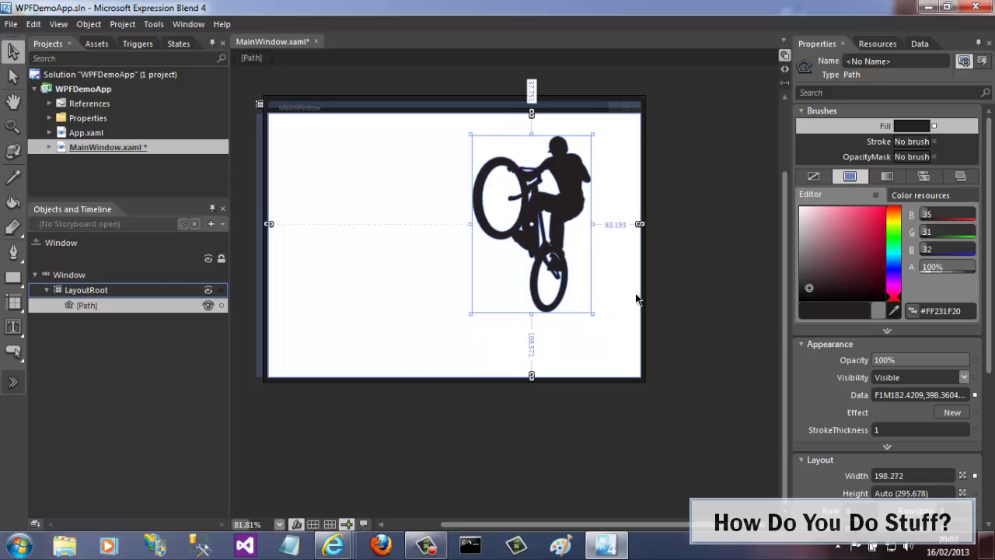
left_click(467, 283)
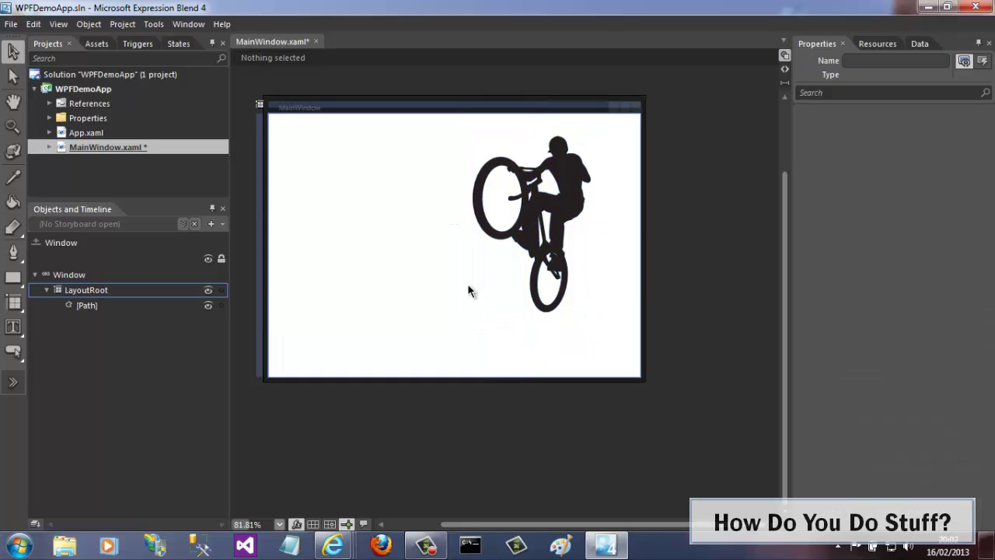
Step: Add the existing file bike.jpg to the WPFDemoApp project
left_click(70, 89)
right_click(69, 89)
left_click(101, 137)
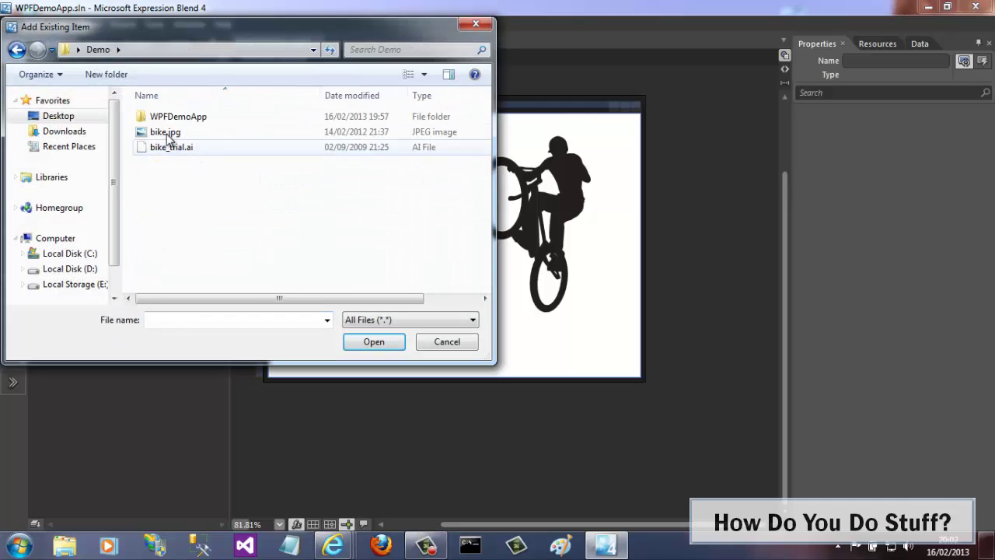
left_click(166, 132)
left_click(362, 341)
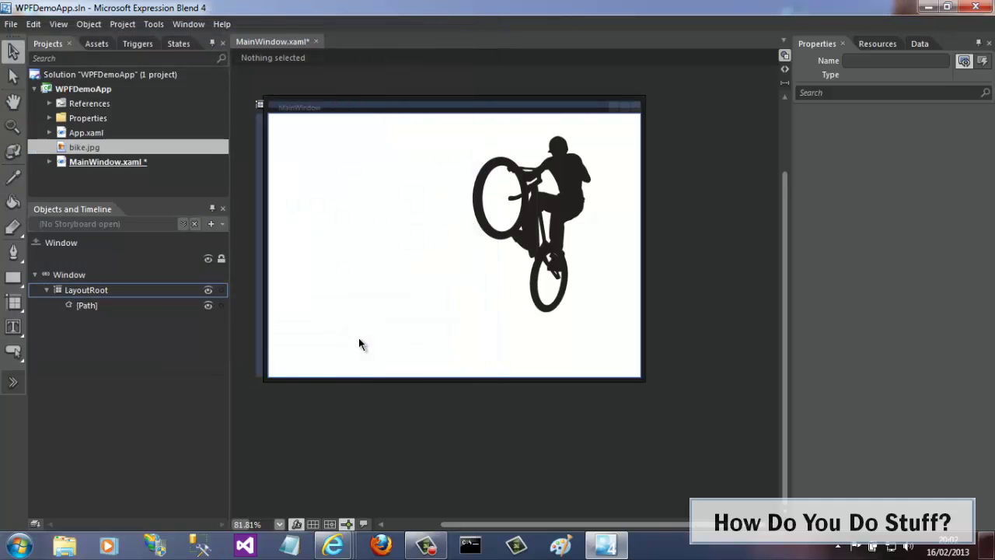
Step: Place bike.jpg as an image about 230 wide on the window's left side
left_click_drag(111, 153, 333, 226)
left_click_drag(422, 412, 394, 327)
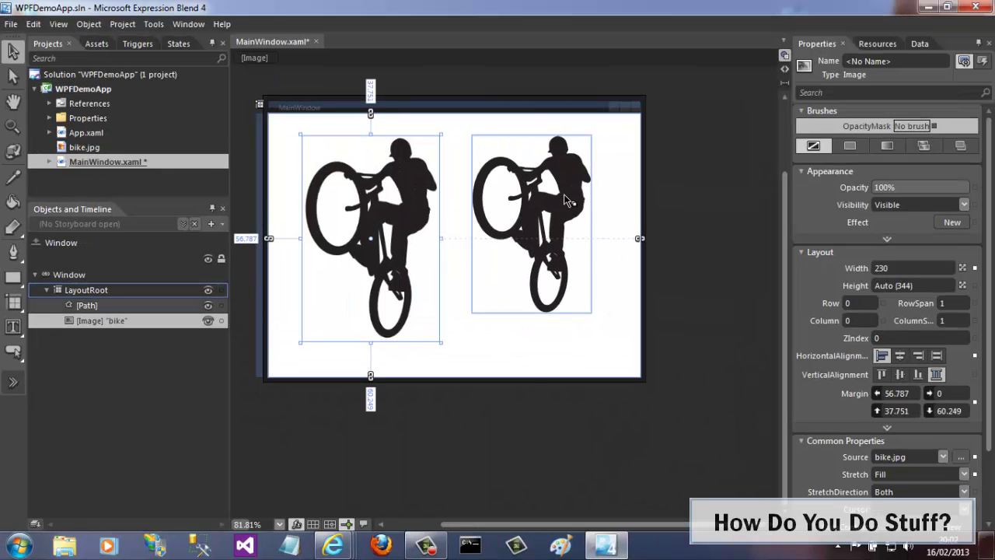
left_click(565, 198)
Step: Nudge and shrink the biker path to about 212 by 291, then give it a gradient fill
left_click_drag(565, 198, 576, 214)
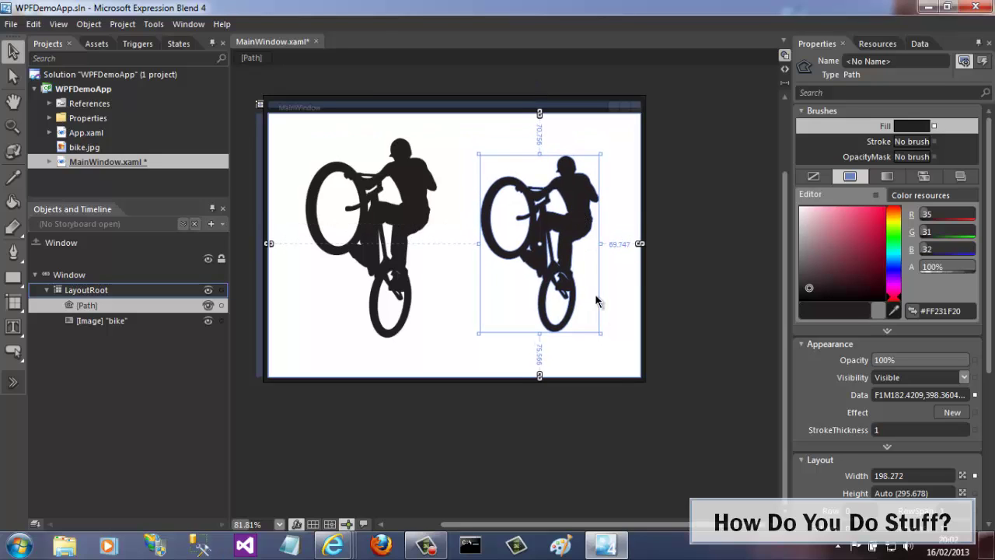
mouse_move(602, 339)
left_mouse_down()
mouse_move(579, 299)
mouse_move(609, 331)
left_mouse_up()
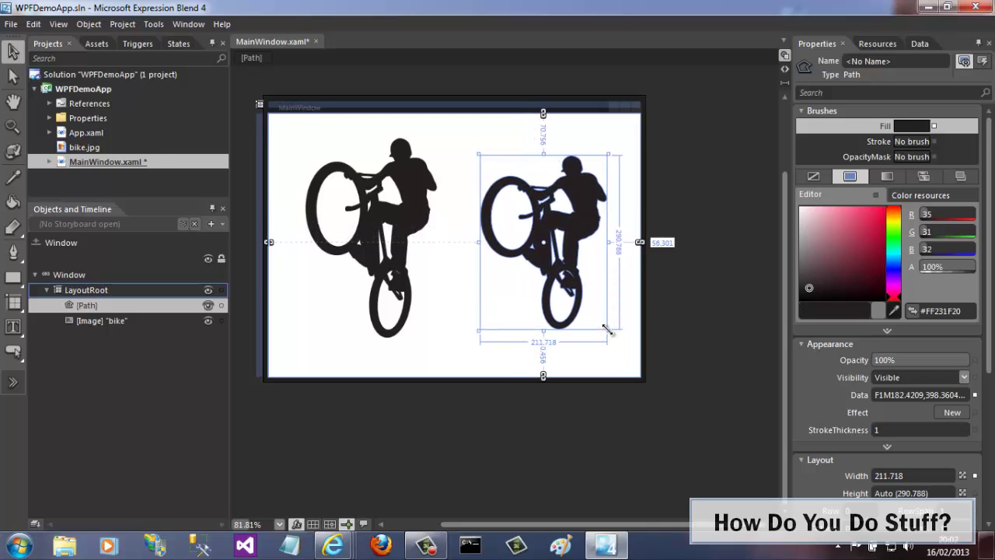
left_click(858, 231)
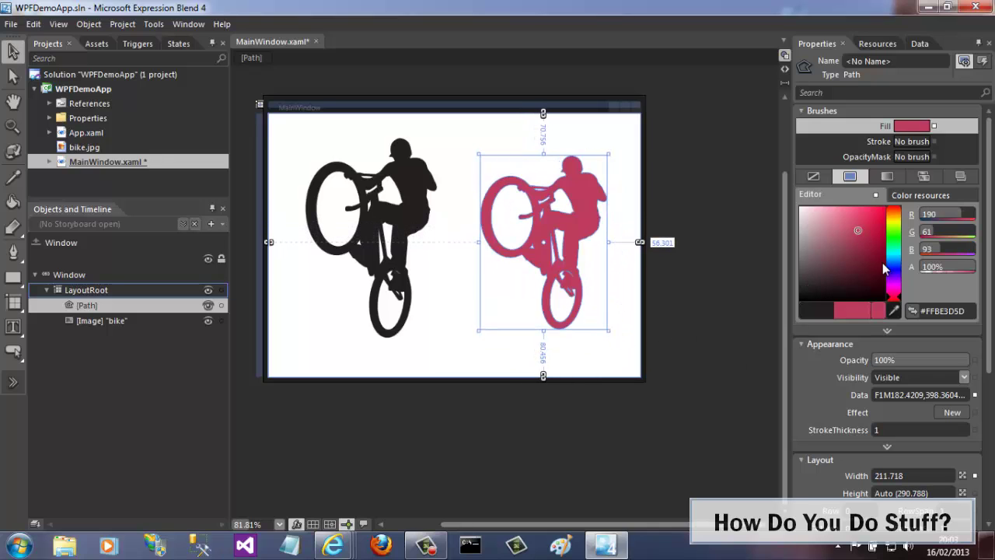
left_click(882, 264)
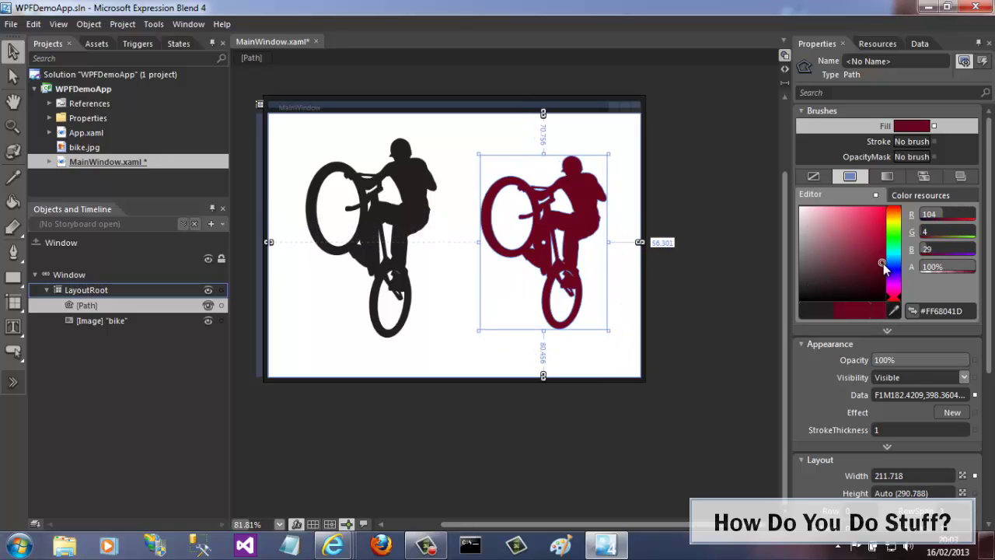
left_click(887, 177)
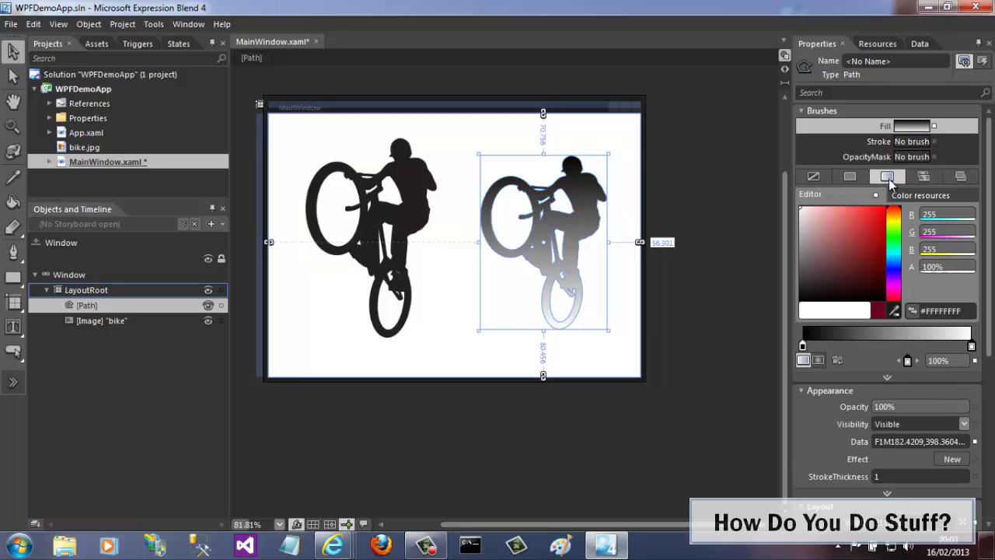
Step: Make the path's fill a radial gradient with a blue left stop
left_click(817, 361)
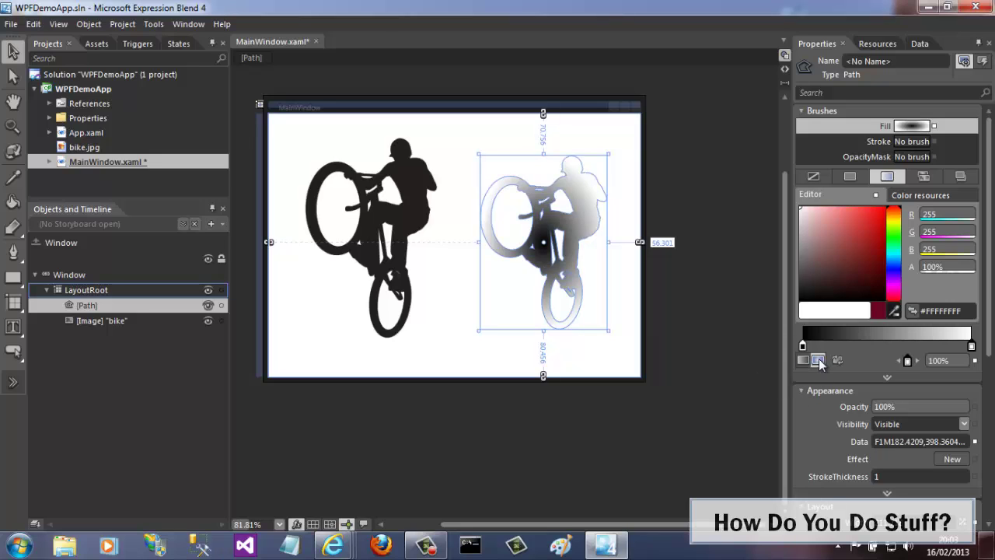
left_click(803, 346)
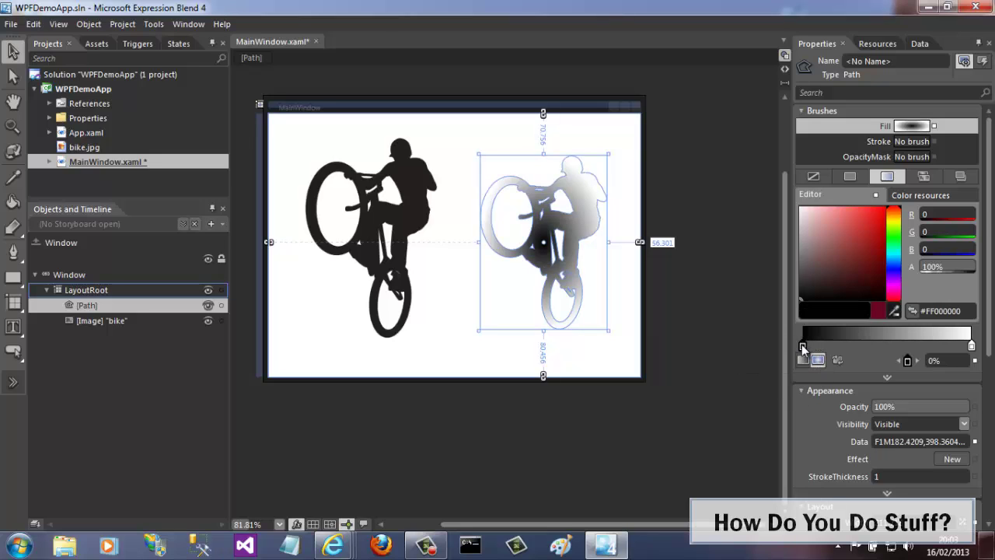
left_click(901, 268)
left_click(866, 235)
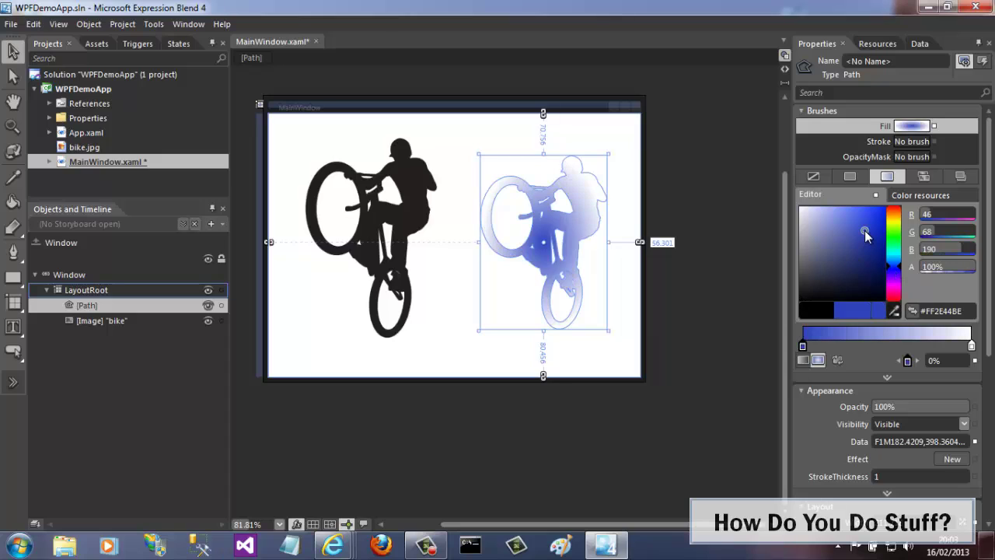
Step: Add a white middle stop near 44.8% and set the right stop to bluish grey
left_click(895, 334)
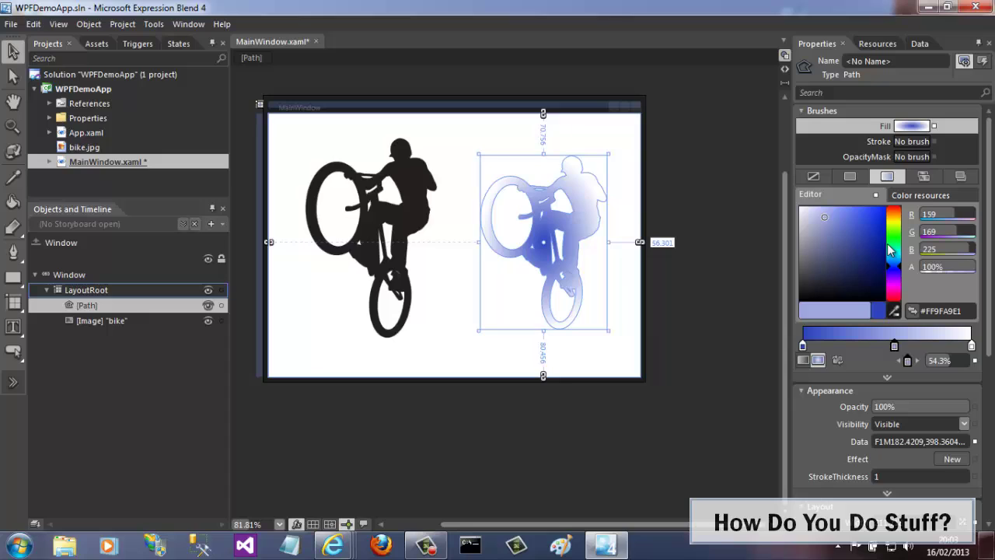
left_click(815, 230)
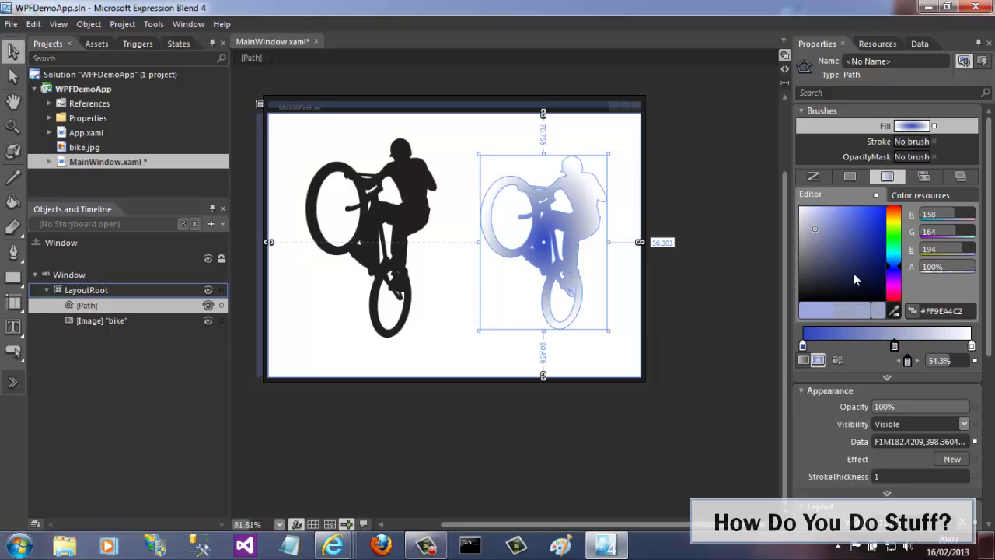
left_click_drag(891, 354, 871, 350)
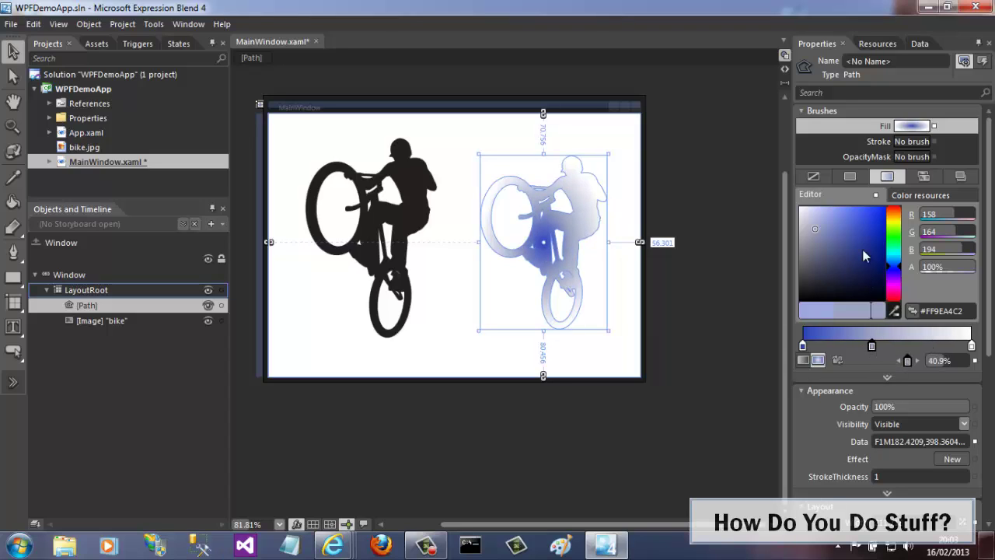
left_click(971, 345)
left_click(877, 311)
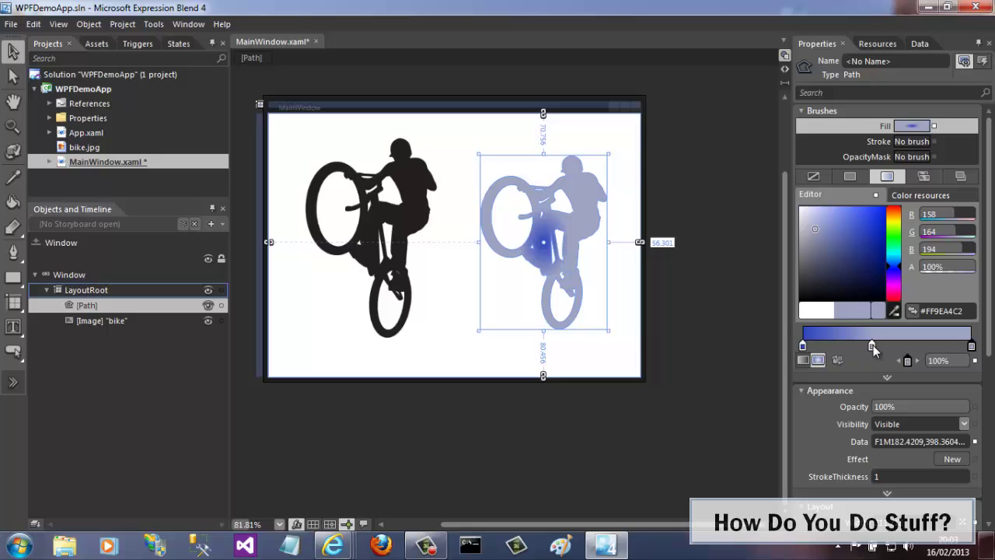
left_click_drag(873, 345, 879, 345)
left_click_drag(811, 208, 796, 203)
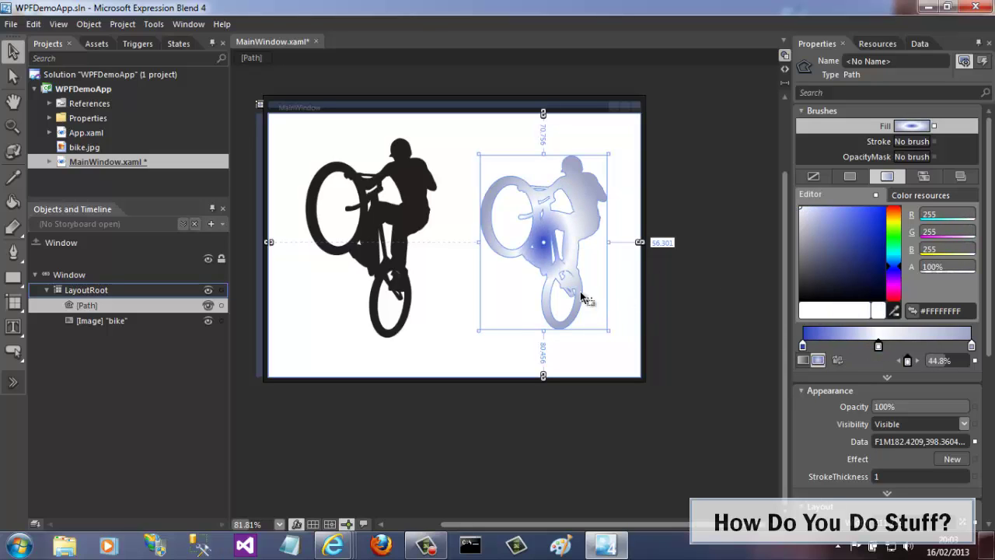
left_click(673, 309)
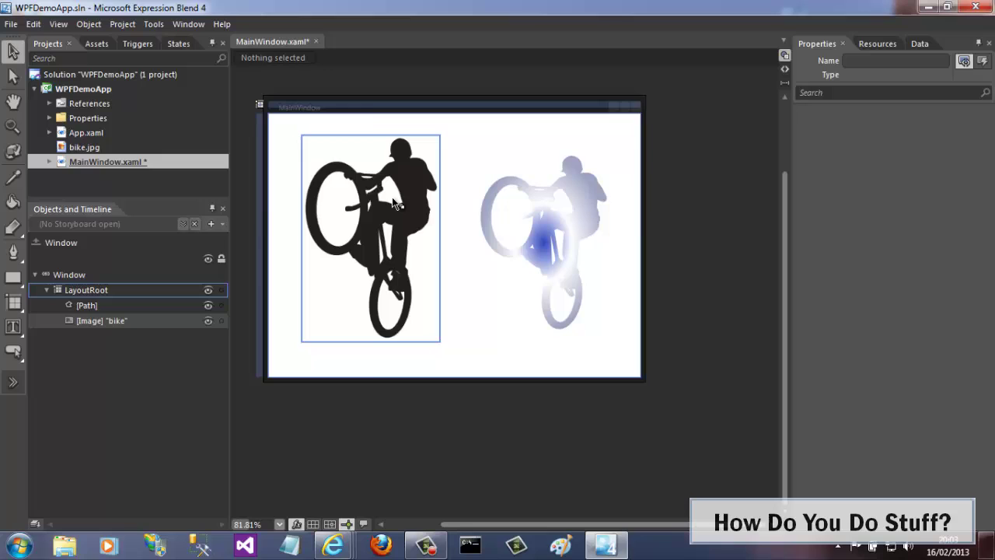
Step: Nudge the gradient biker path upward, leaving it about 51 from the window's right edge
left_click(385, 234)
left_click(591, 222)
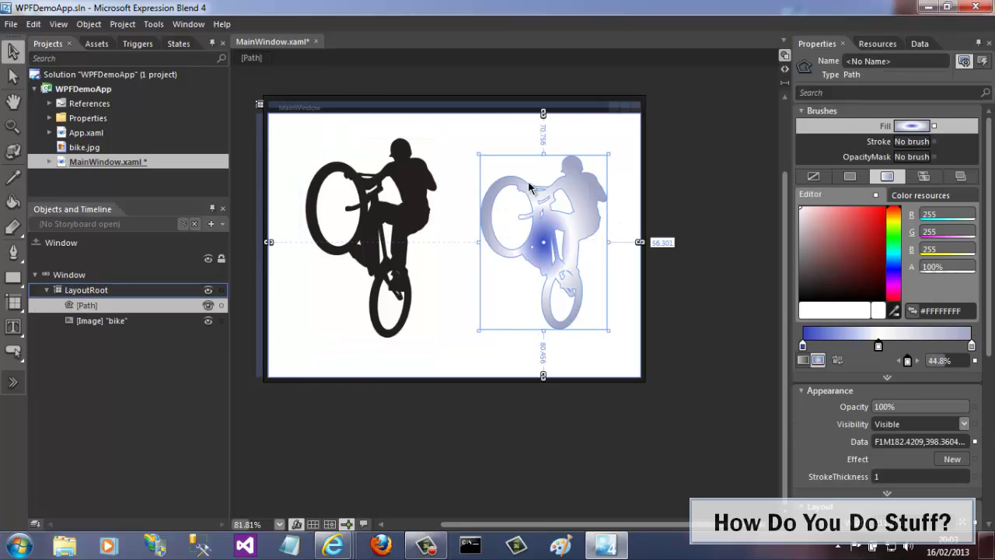
left_click_drag(572, 221, 574, 201)
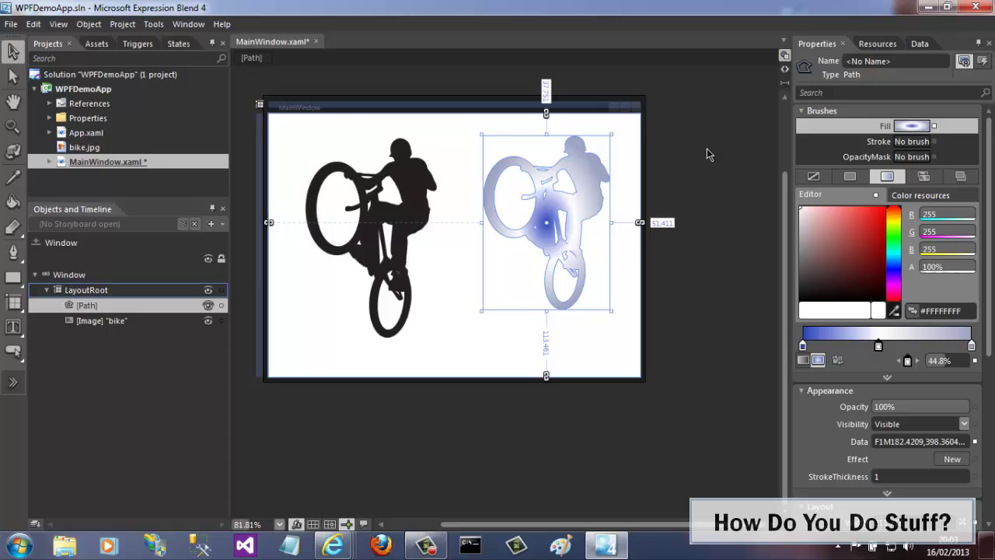